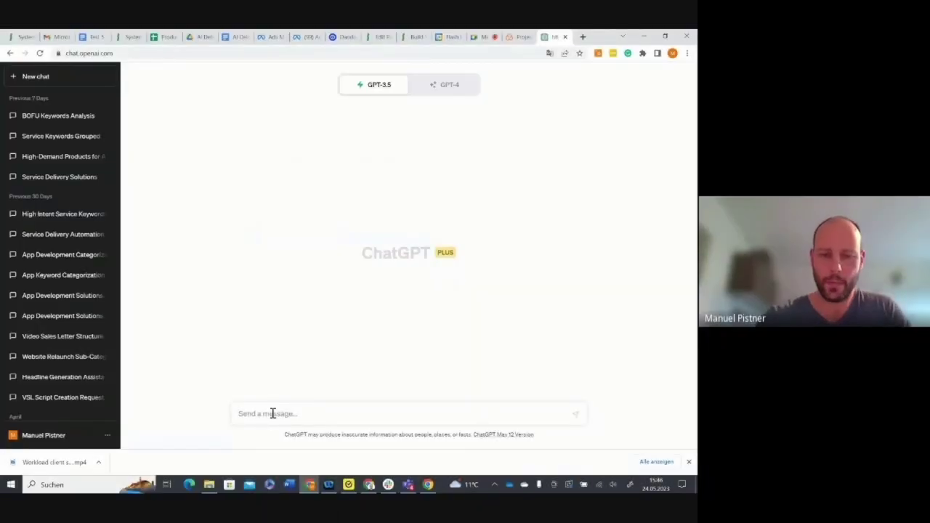
Step: Start the prompt with "I need a result offer hadline." followed on a new line by "A result offer headline has the following formular"
{"action": "type", "text": "I need a result offer hadline."}
{"action": "key", "text": "shift+Return"}
{"action": "type", "text": "Aresu"}
{"action": "key", "text": "BackSpace"}
{"action": "key", "text": "BackSpace"}
{"action": "key", "text": "BackSpace"}
{"action": "key", "text": "BackSpace"}
{"action": "type", "text": "result offer headline"}
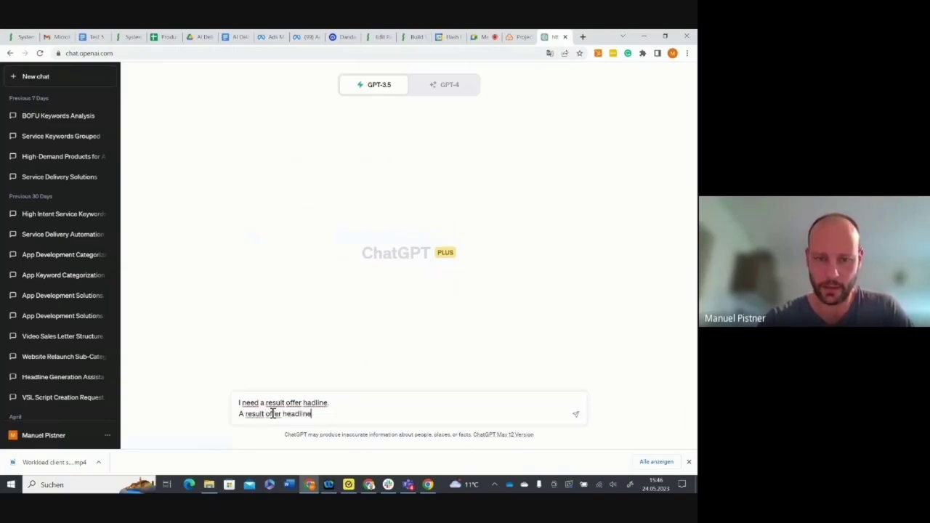
{"action": "type", "text": " has the following formular"}
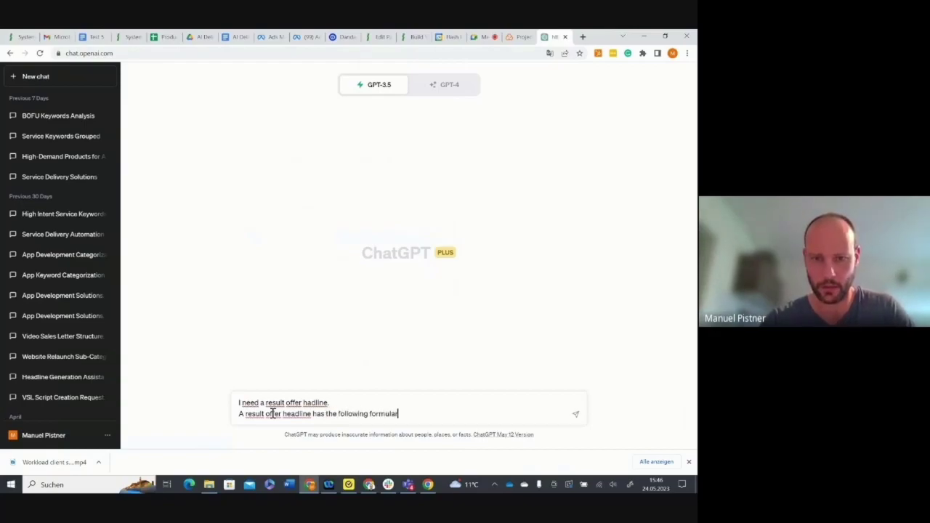
Step: After a blank line, add the formula placeholders "[Quantity] [Object] [Specific measurable result]" with correct spelling
{"action": "key", "text": "shift+Return"}
{"action": "key", "text": "shift+Return"}
{"action": "type", "text": "[Quanti"}
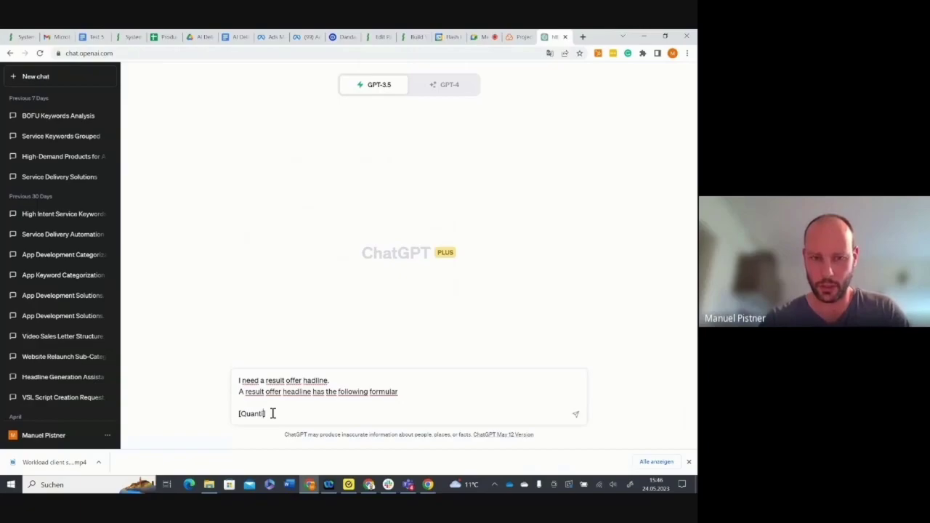
{"action": "type", "text": "t"}
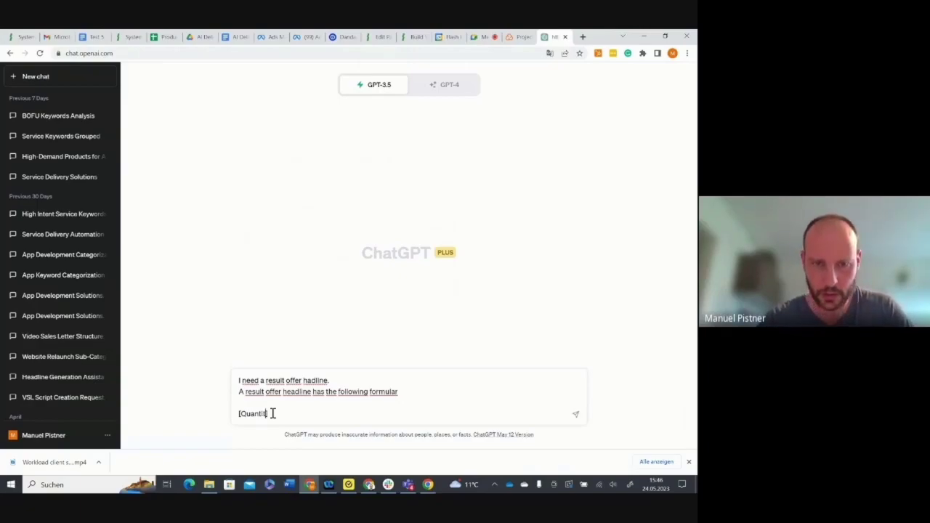
{"action": "type", "text": "y] [Object] [Spcifics measurable result"}
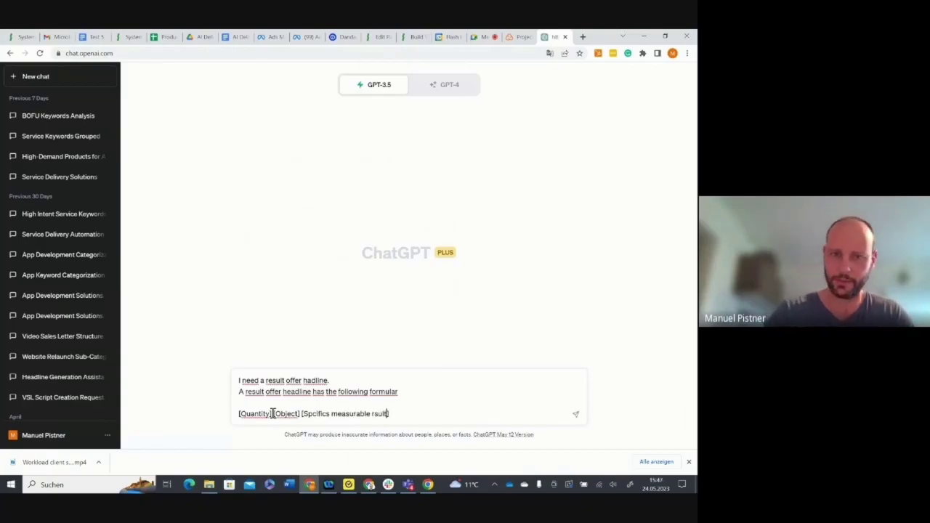
{"action": "type", "text": "]"}
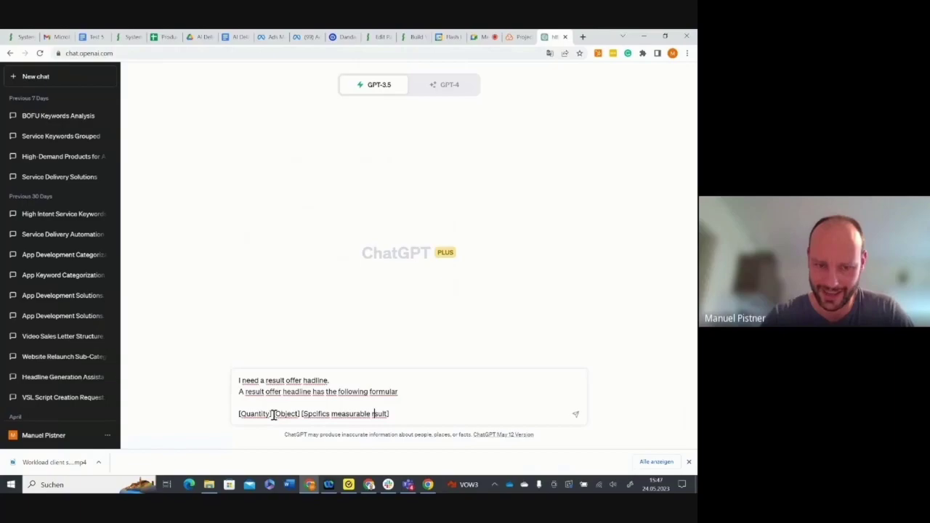
{"action": "type", "text": "e"}
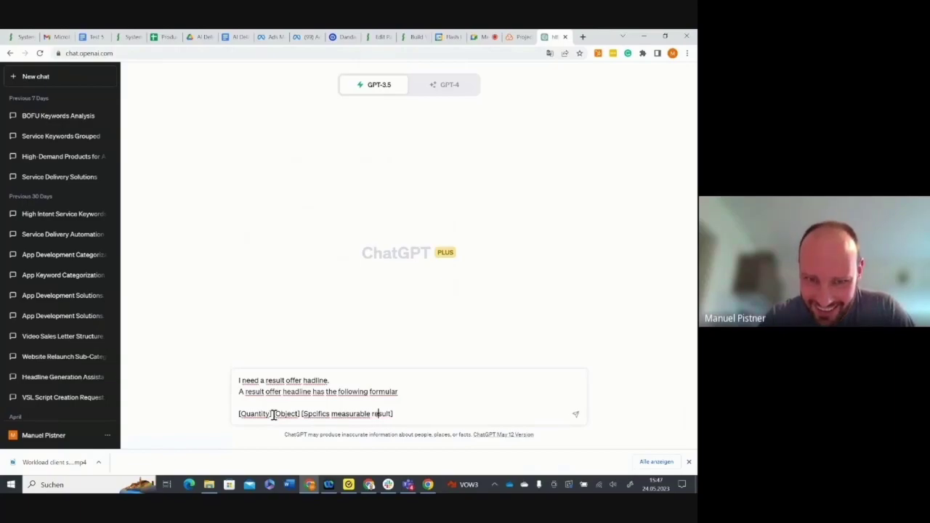
{"action": "left_click", "coordinate": [312, 415]}
{"action": "type", "text": "e"}
{"action": "left_click", "coordinate": [334, 416]}
{"action": "key", "text": "BackSpace"}
{"action": "key", "text": "End"}
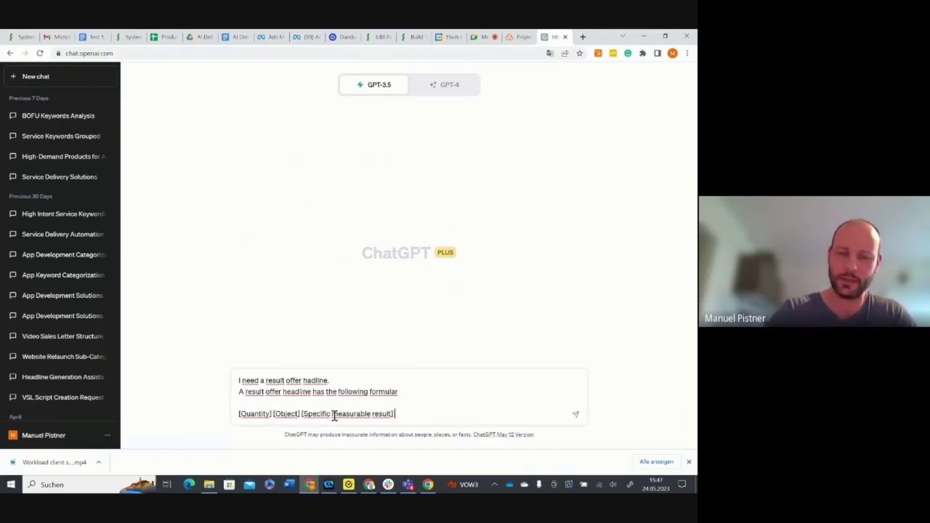
Step: Complete the formula line with the placeholder "[mechanism bringing the result]"
{"action": "type", "text": "[m"}
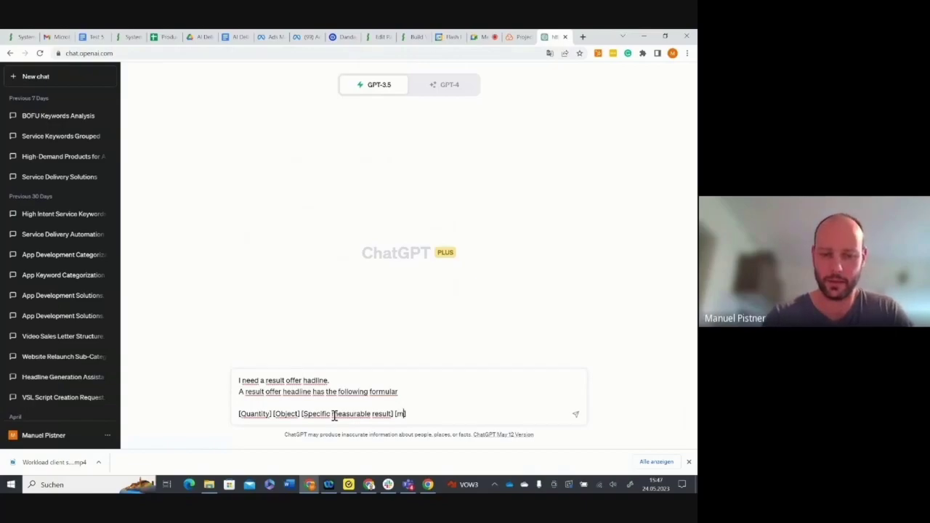
{"action": "type", "text": "echanism brin"}
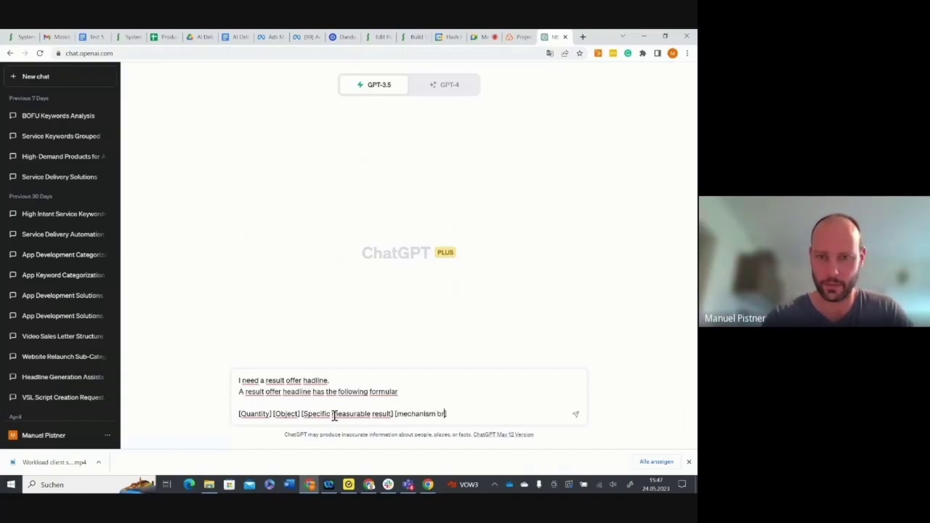
{"action": "type", "text": "ging the"}
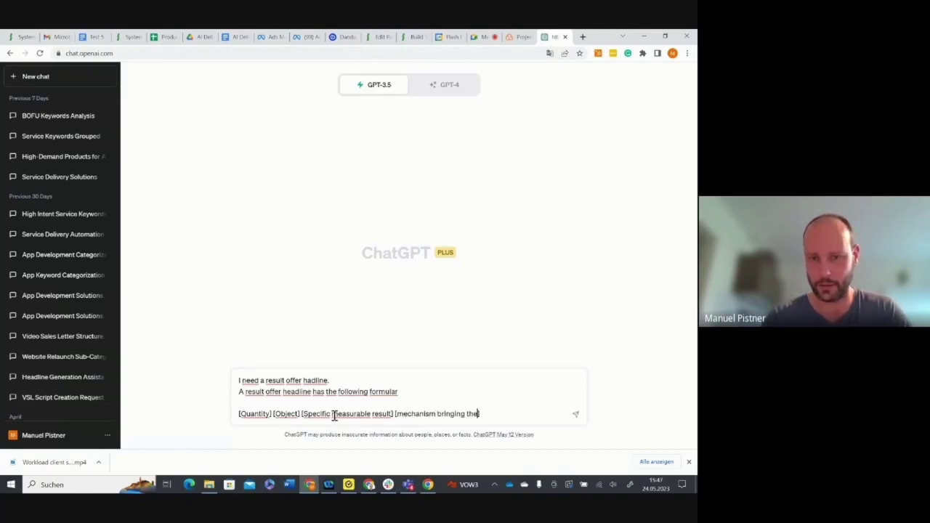
{"action": "type", "text": " result]"}
Step: Add "I tested that my audience wants the following" and the quote about a system for determining functional requirements and delivering high-quality projects on time and within budget
{"action": "key", "text": "shift+Return"}
{"action": "key", "text": "shift+Return"}
{"action": "type", "text": "I tested"}
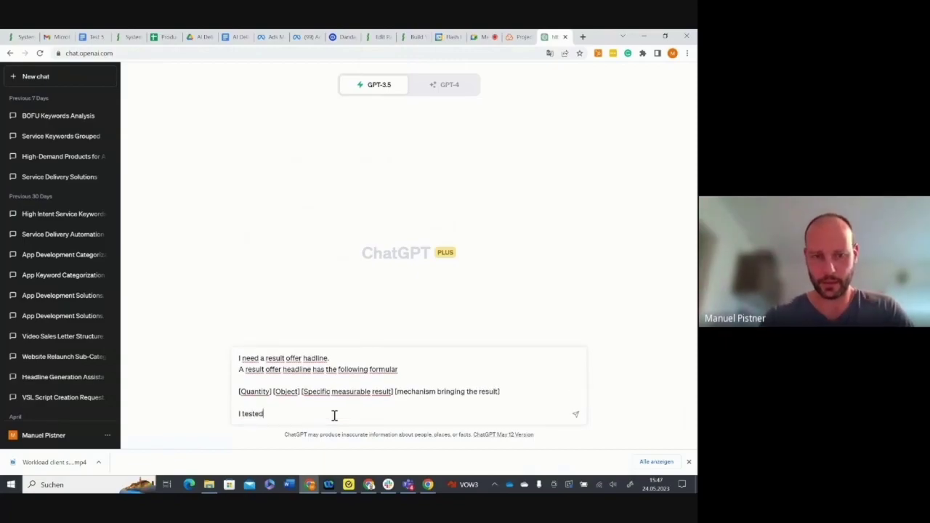
{"action": "type", "text": " that my audience wants"}
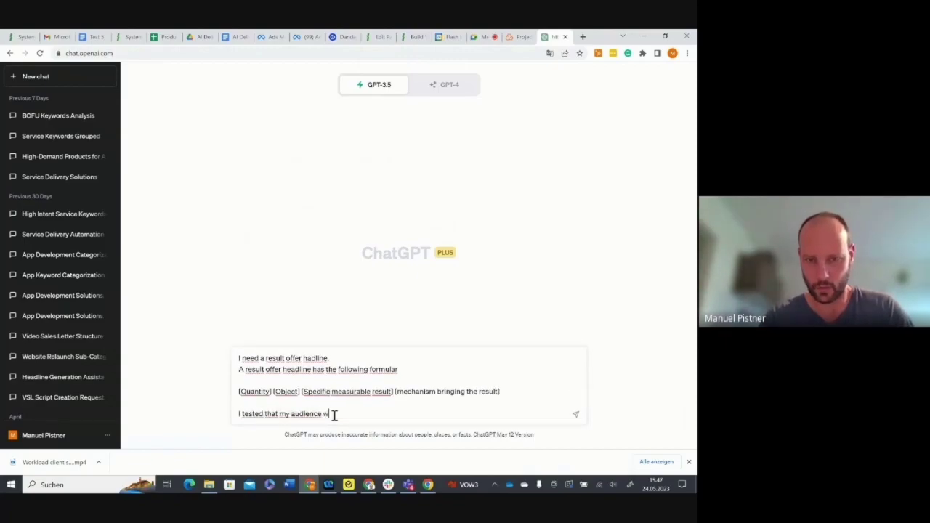
{"action": "key", "text": "shift+Return"}
{"action": "type", "text": "I want a system that helps me properly determine functional requirements and manage the pressure of delivering high-quality projects on time and within budget."}
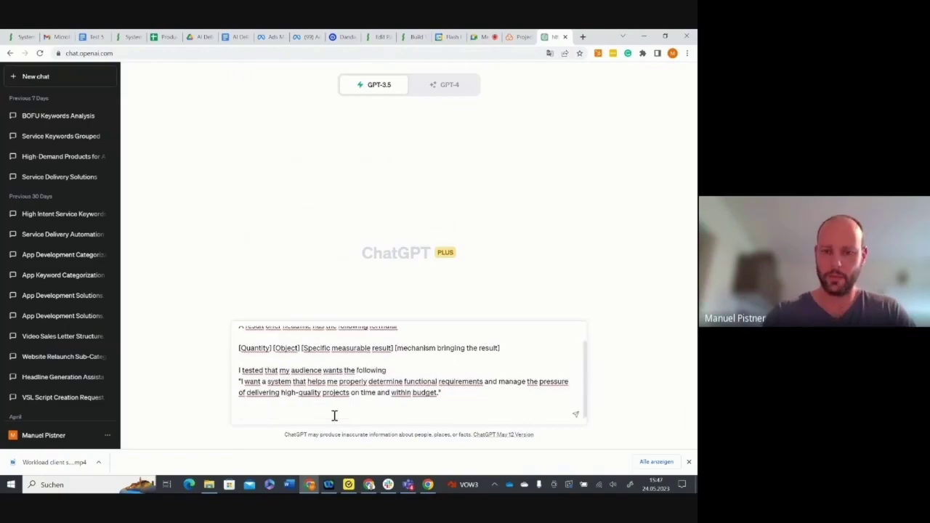
Step: End the prompt with "Please generate 5 result headlines with max 140 chars" and send it
{"action": "type", "text": "Please gner"}
{"action": "key", "text": "BackSpace"}
{"action": "key", "text": "BackSpace"}
{"action": "key", "text": "BackSpace"}
{"action": "key", "text": "BackSpace"}
{"action": "type", "text": "generate 5 result hea"}
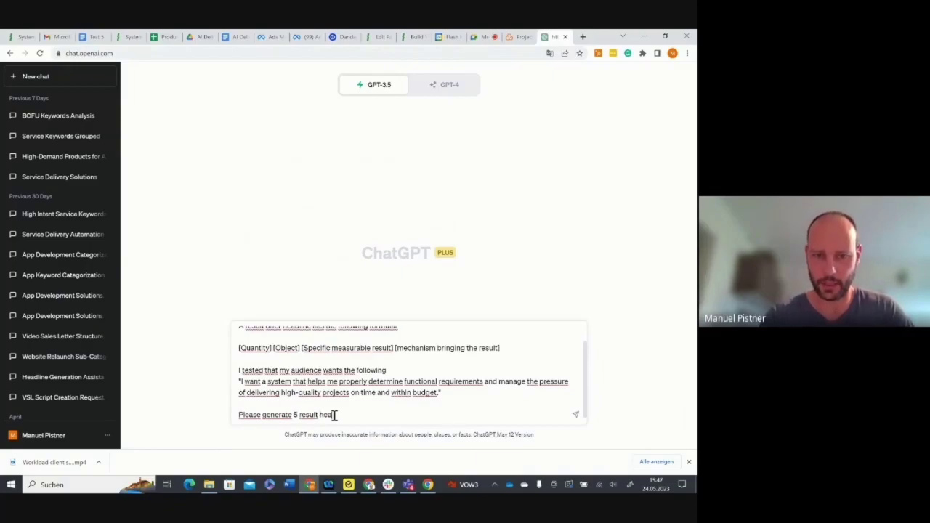
{"action": "type", "text": "dlines with max"}
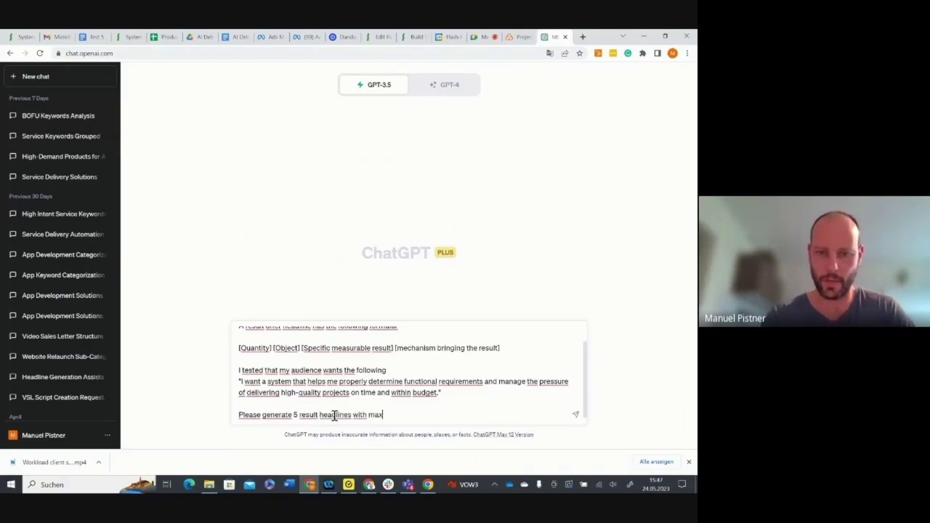
{"action": "type", "text": " 140 cha"}
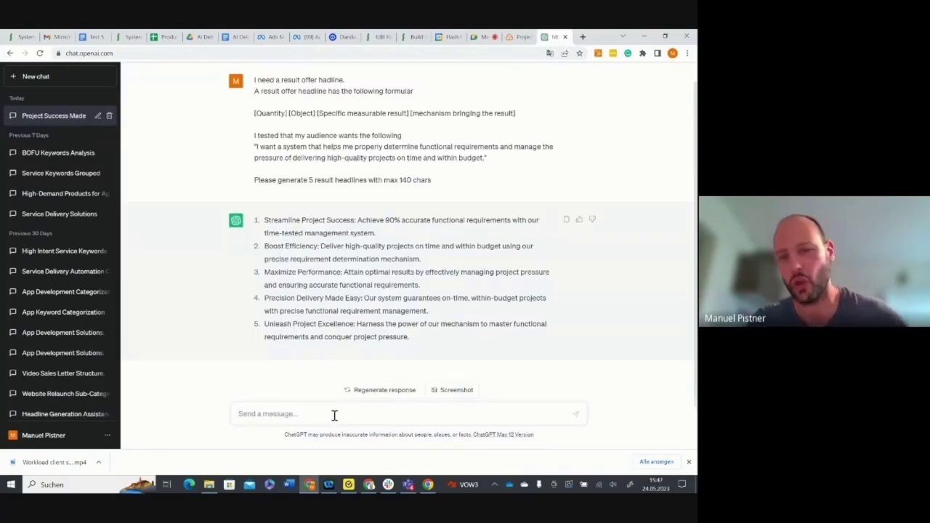
{"action": "left_click", "coordinate": [295, 414]}
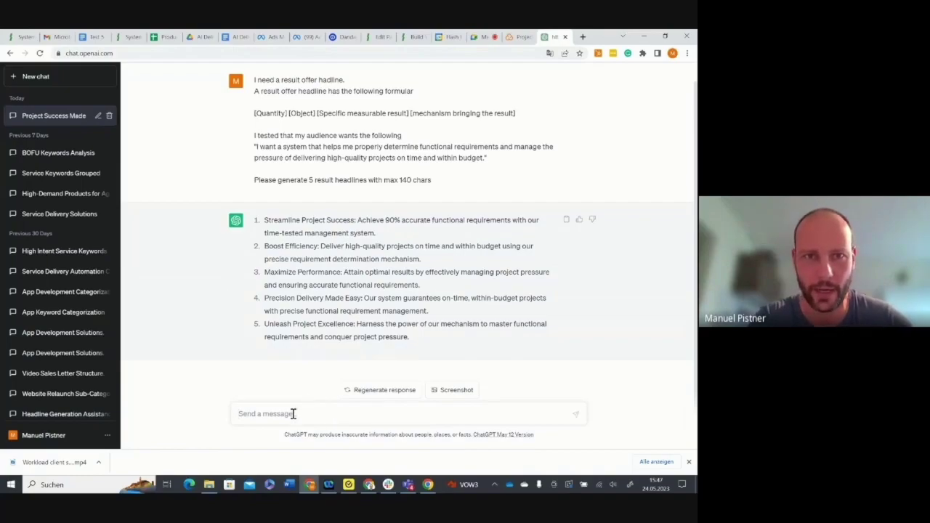
{"action": "scroll", "coordinate": [300, 166], "scroll_direction": "up", "scroll_amount": 1}
{"action": "left_click_drag", "start_coordinate": [316, 133], "coordinate": [255, 140]}
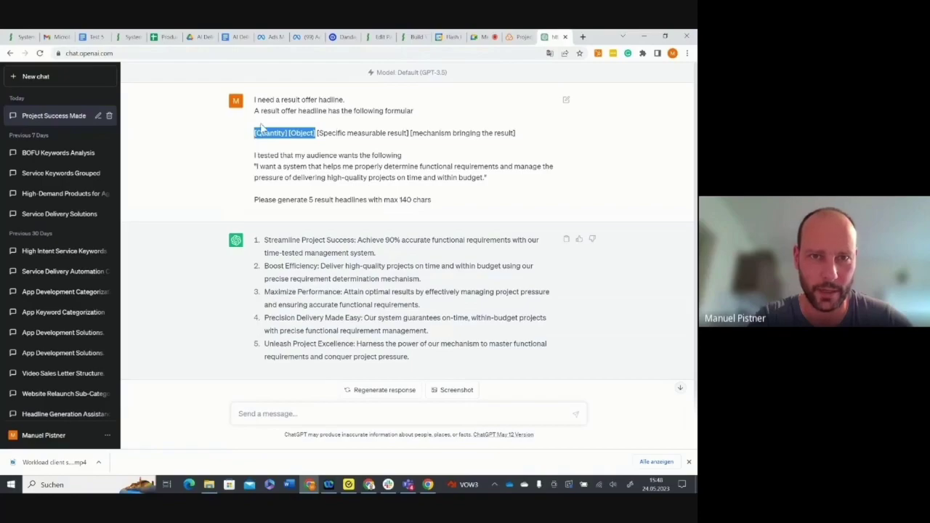
{"action": "left_click", "coordinate": [254, 101]}
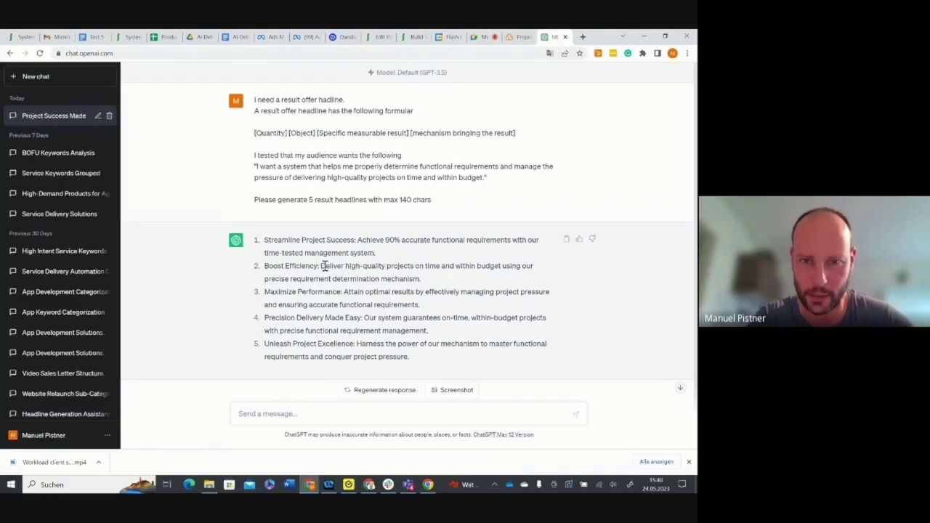
Step: Draft a new message starting "30 min Video showing you how to", followed by the copied text of the second headline after "Boost Efficiency:"
{"action": "left_click_drag", "start_coordinate": [321, 266], "coordinate": [446, 286]}
{"action": "key", "text": "ctrl+c"}
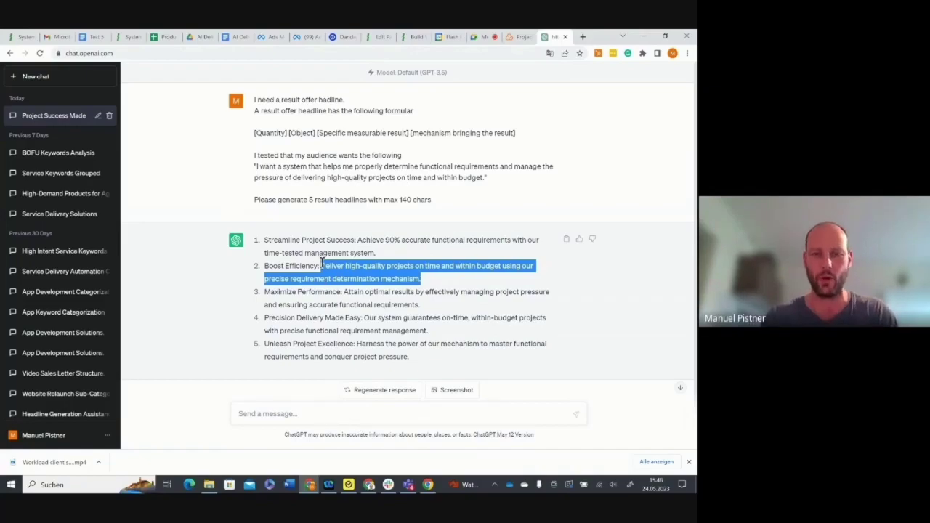
{"action": "left_click", "coordinate": [284, 419]}
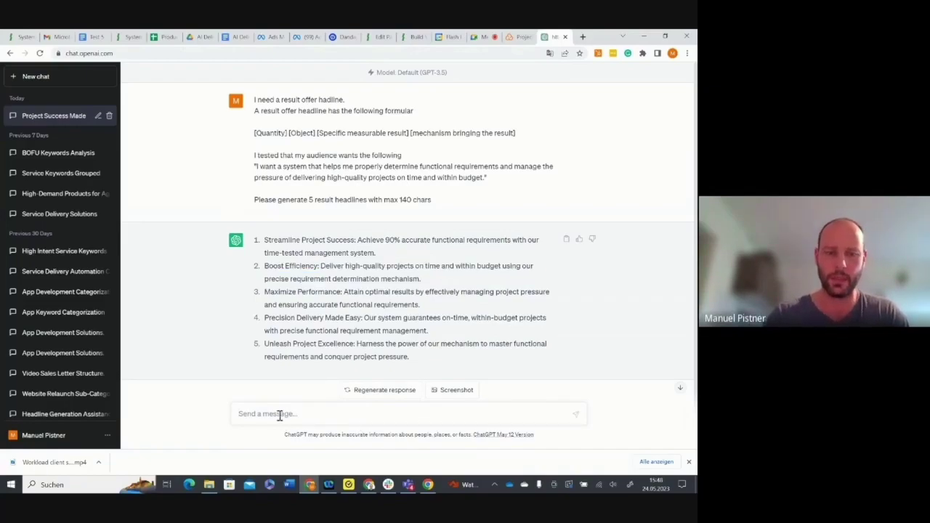
{"action": "type", "text": "30 min"}
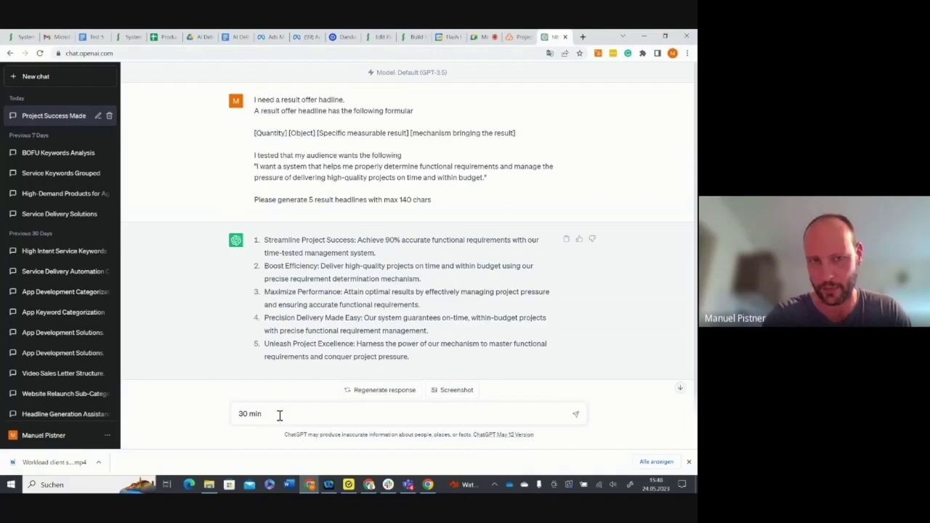
{"action": "type", "text": "Video s"}
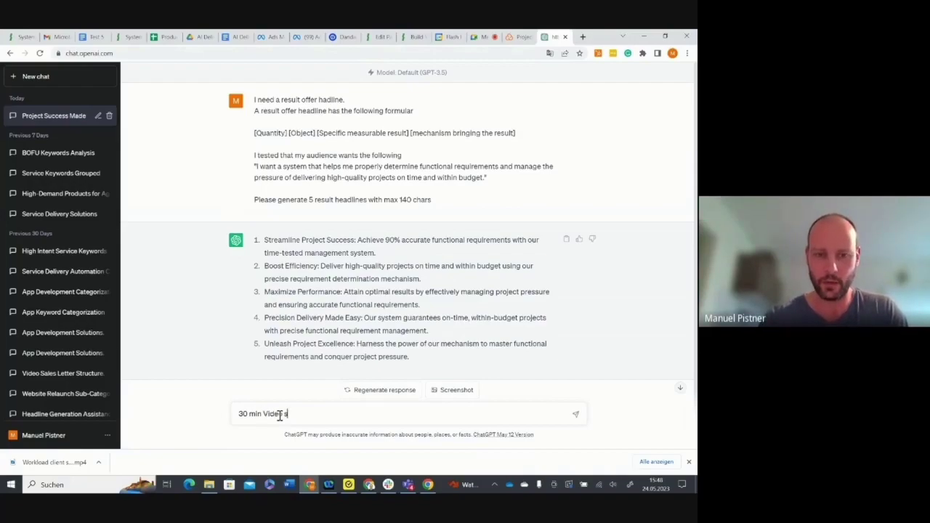
{"action": "type", "text": "howing you how y"}
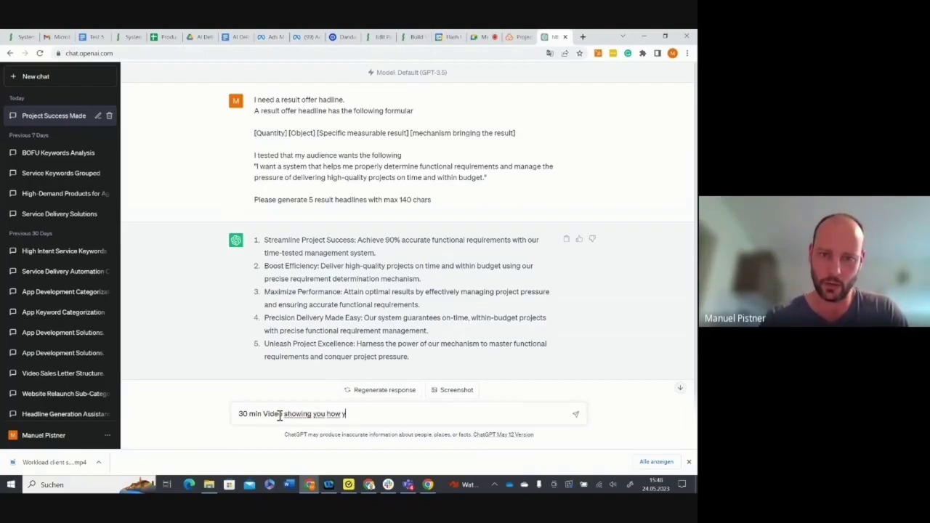
{"action": "type", "text": "o"}
{"action": "key", "text": "ctrl+v"}
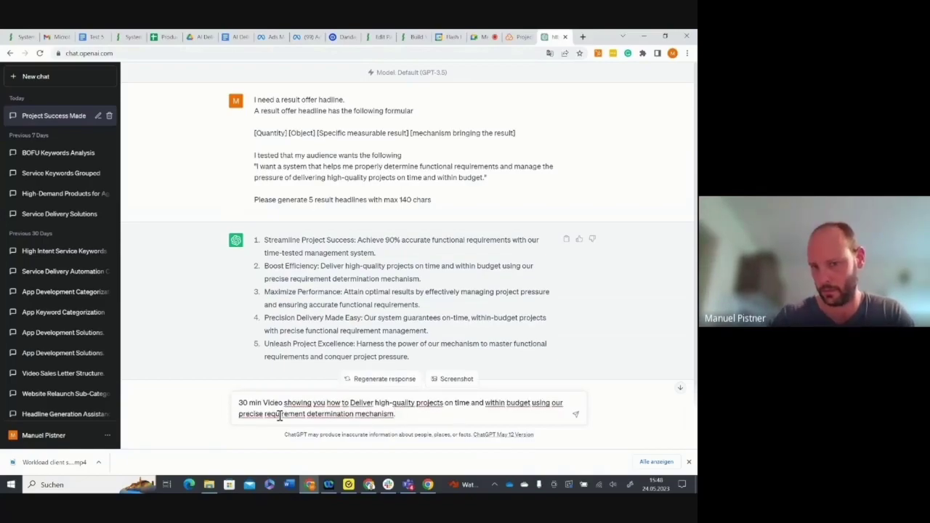
Step: Leave a blank line below the first headline and start a second one with "Discover the"
{"action": "key", "text": "shift+Return"}
{"action": "key", "text": "shift+Return"}
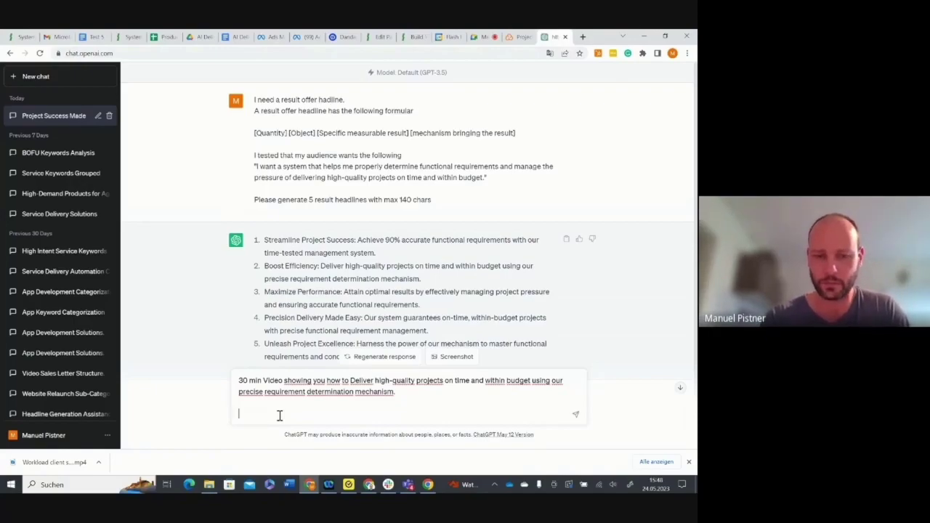
{"action": "type", "text": "The process"}
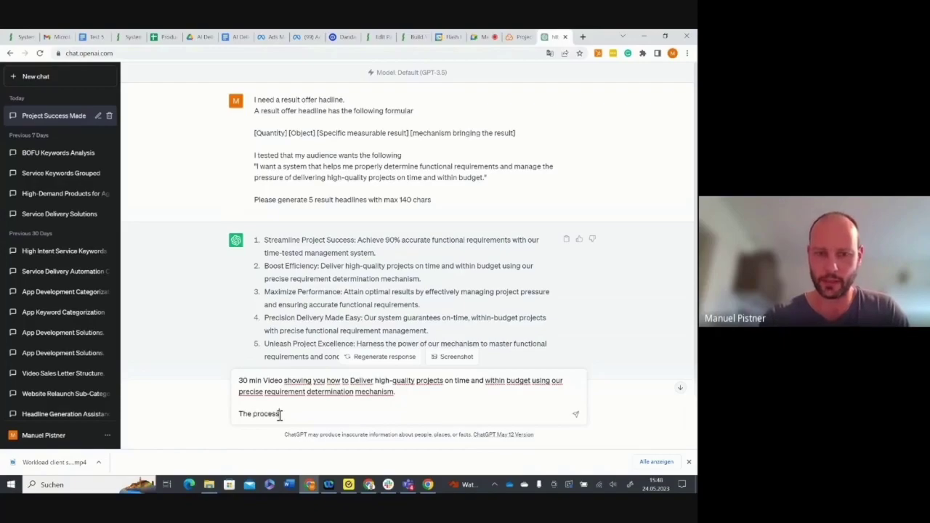
{"action": "key", "text": "shift+Home"}
{"action": "type", "text": "Discove"}
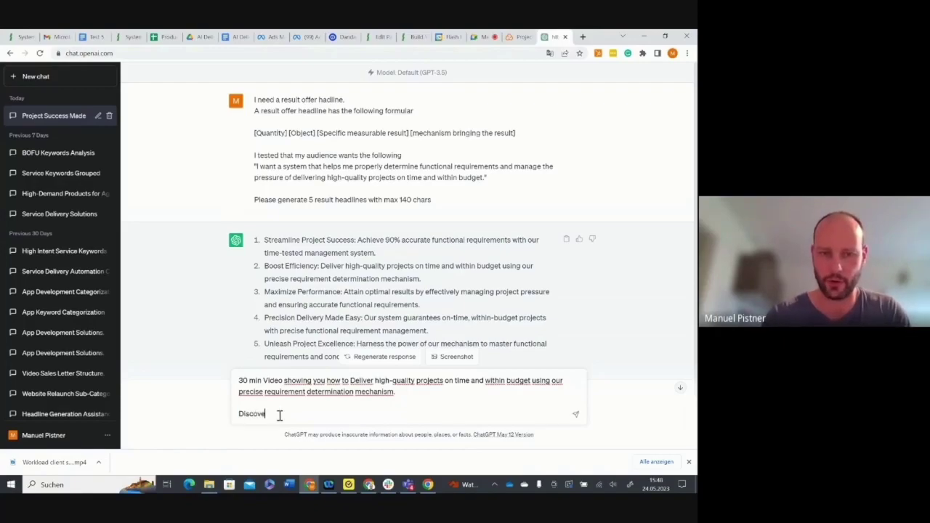
{"action": "type", "text": "r the process"}
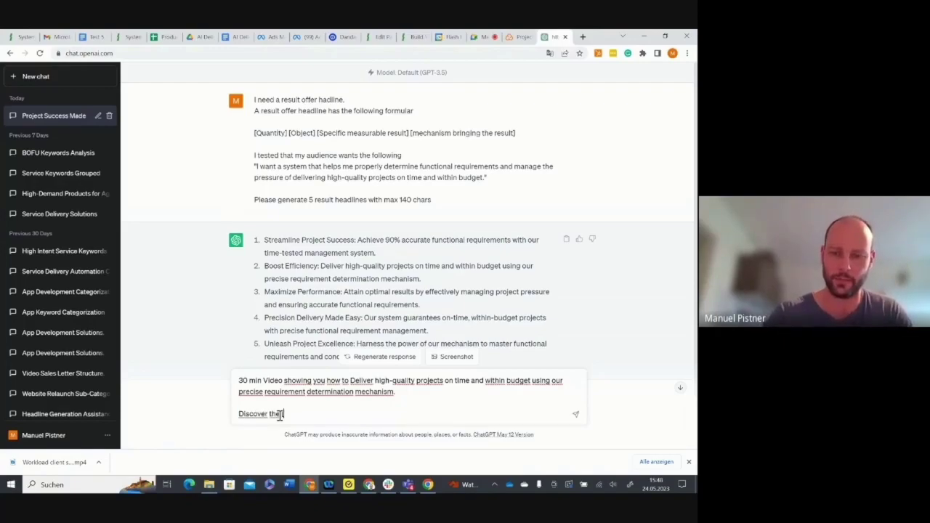
Step: Continue the second headline with "[process/tool/method] we use to" and the copied text "Deliver high-quality projects on time and within budget using our precise requirement determination mechanism."
{"action": "key", "text": "BackSpace"}
{"action": "key", "text": "BackSpace"}
{"action": "key", "text": "BackSpace"}
{"action": "key", "text": "BackSpace"}
{"action": "key", "text": "BackSpace"}
{"action": "key", "text": "BackSpace"}
{"action": "key", "text": "BackSpace"}
{"action": "type", "text": "process/to"}
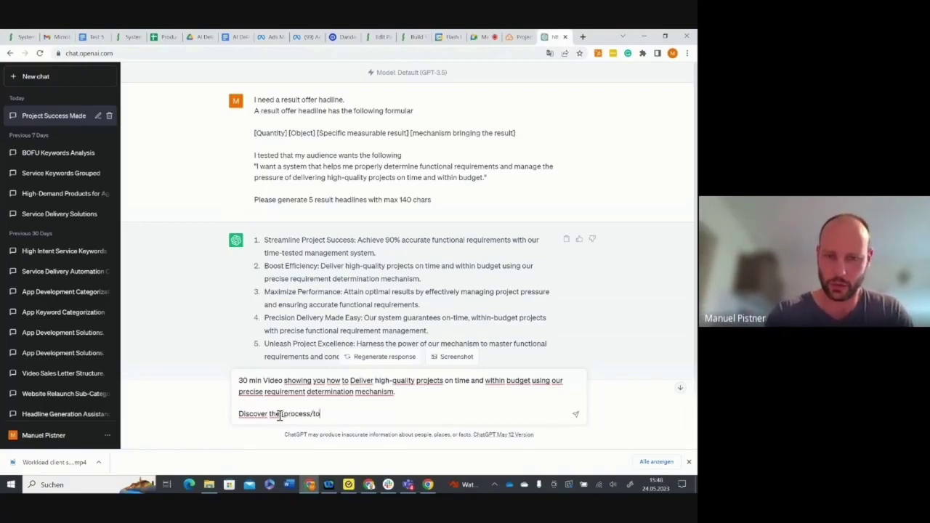
{"action": "type", "text": "ol/metho"}
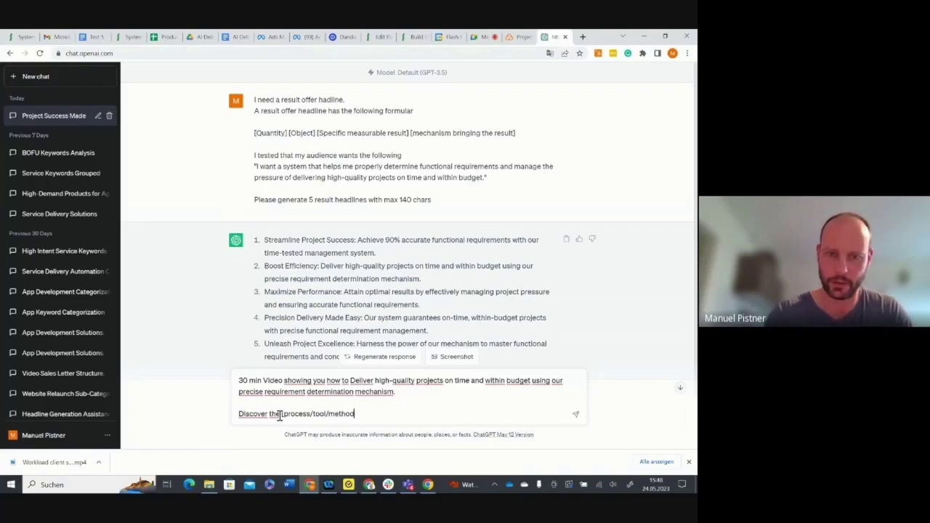
{"action": "type", "text": "d] we use to"}
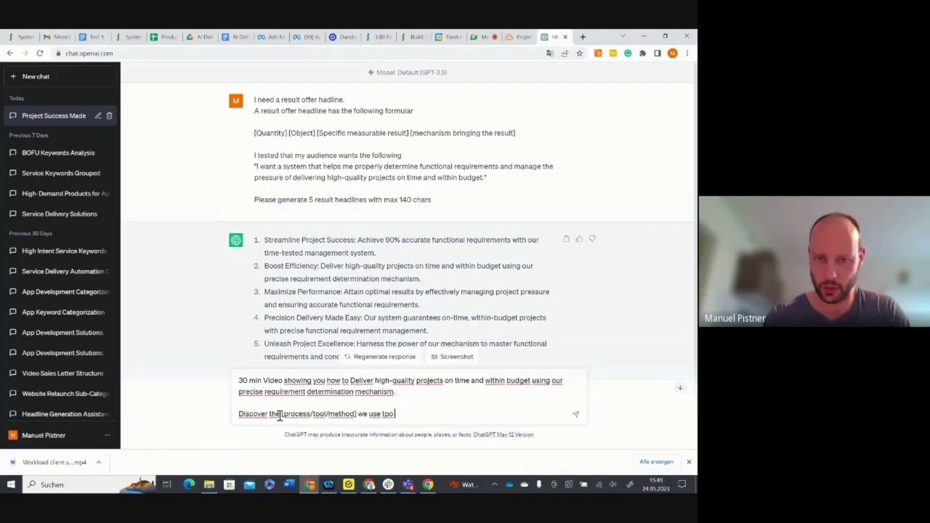
{"action": "type", "text": "Deliver high-quality projects on time and within budget using our precise requirement determination mechanism."}
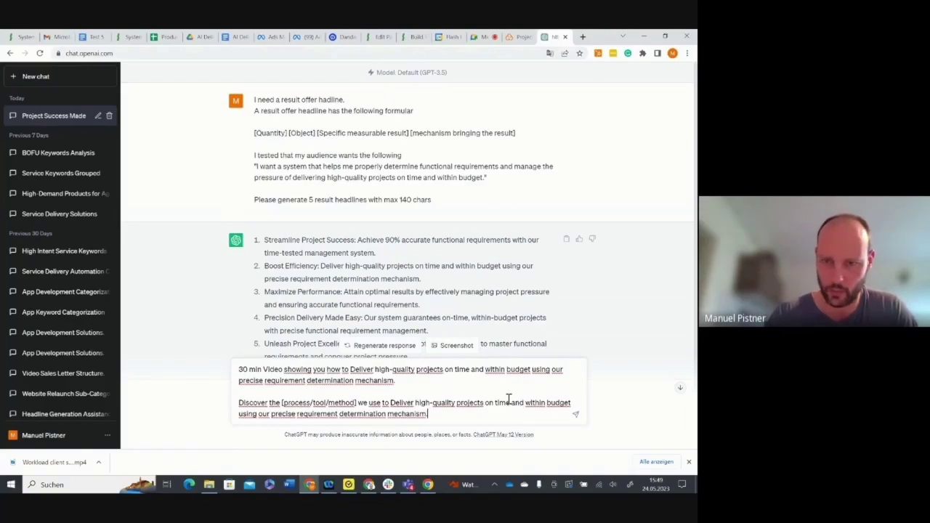
Step: Change the ending of the second headline to "within your budget.", removing the part about the requirement determination mechanism
{"action": "left_click", "coordinate": [547, 403]}
{"action": "type", "text": "your"}
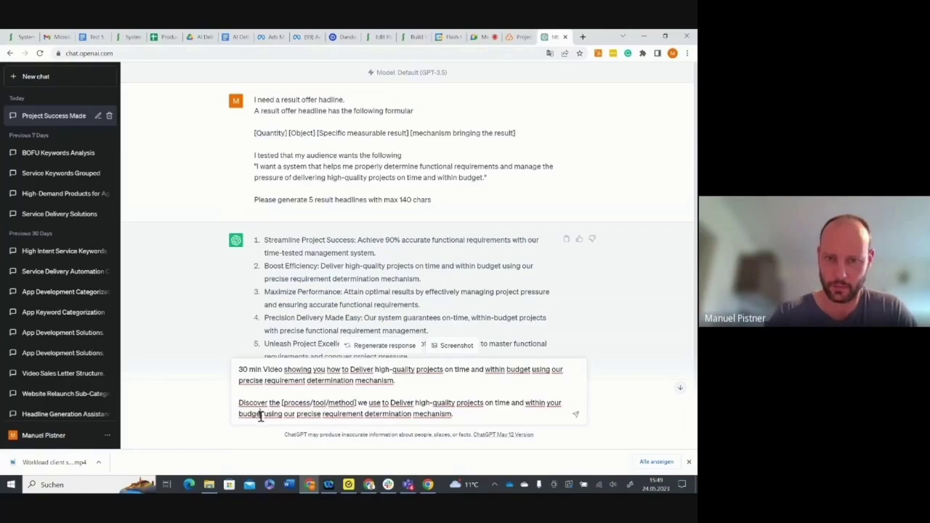
{"action": "left_click", "coordinate": [262, 414]}
{"action": "key", "text": "shift+End"}
{"action": "type", "text": "."}
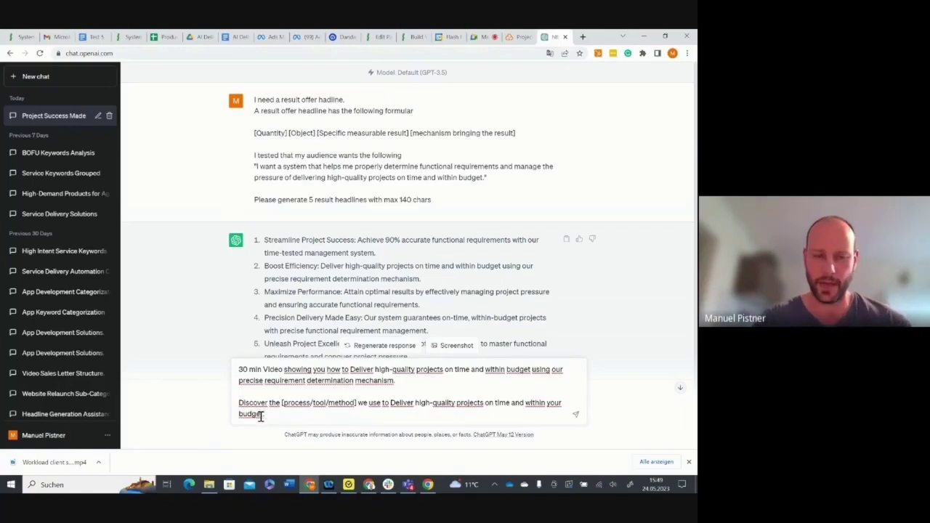
Step: Replace the final period of the second headline with "in 30 days or less"
{"action": "left_click_drag", "start_coordinate": [275, 414], "coordinate": [225, 405]}
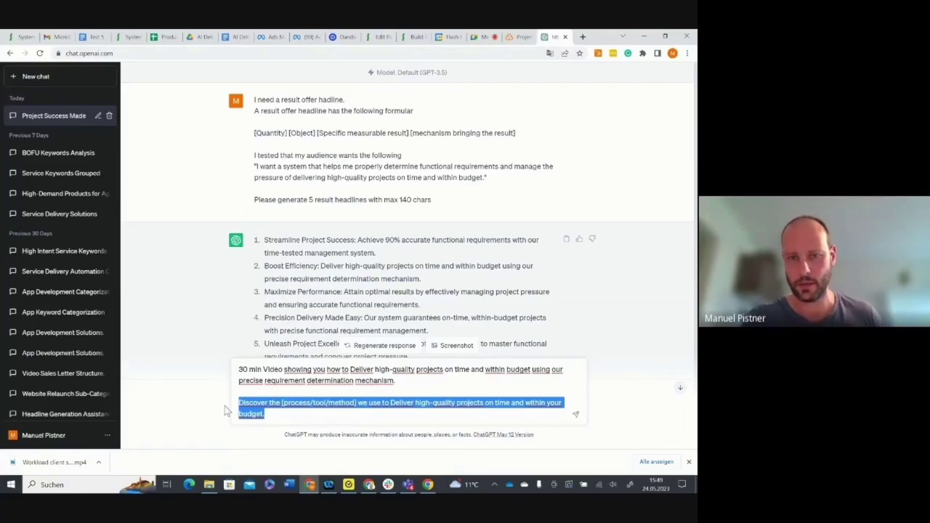
{"action": "key", "text": "Right"}
{"action": "key", "text": "BackSpace"}
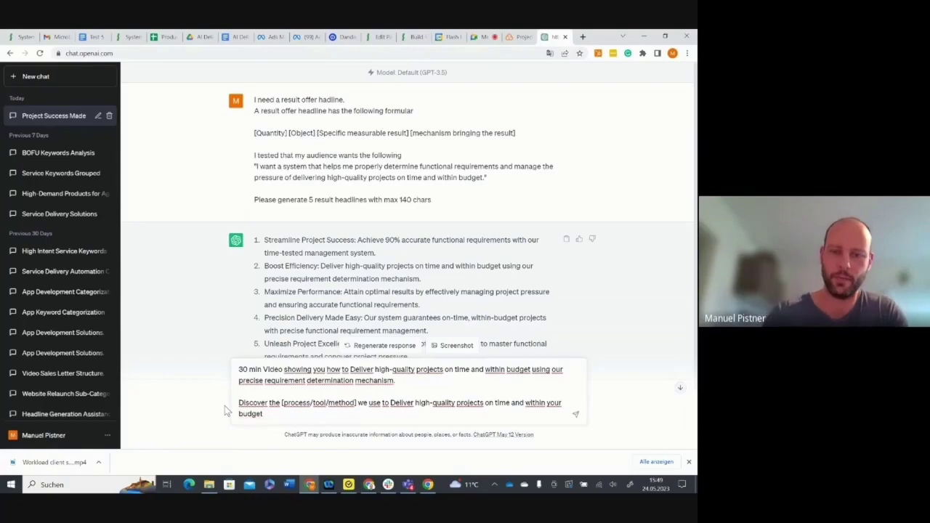
{"action": "type", "text": "in 30 days or less"}
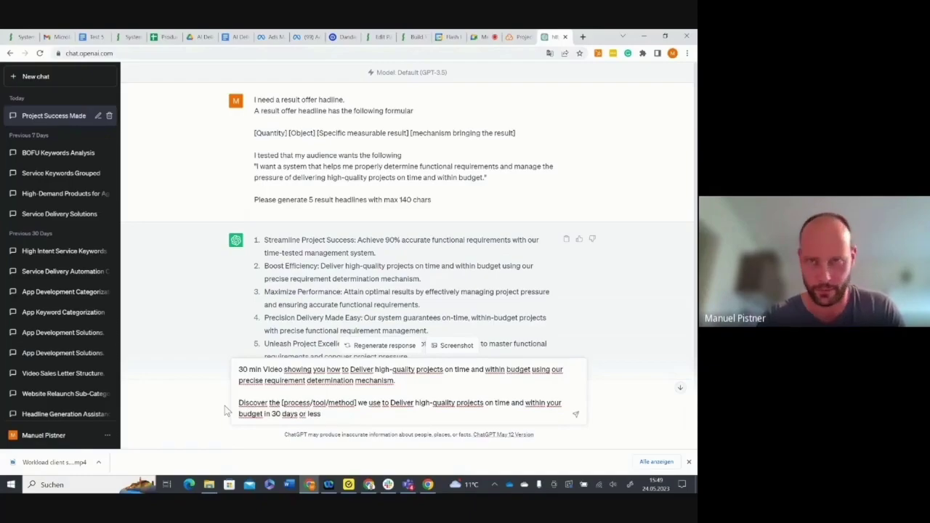